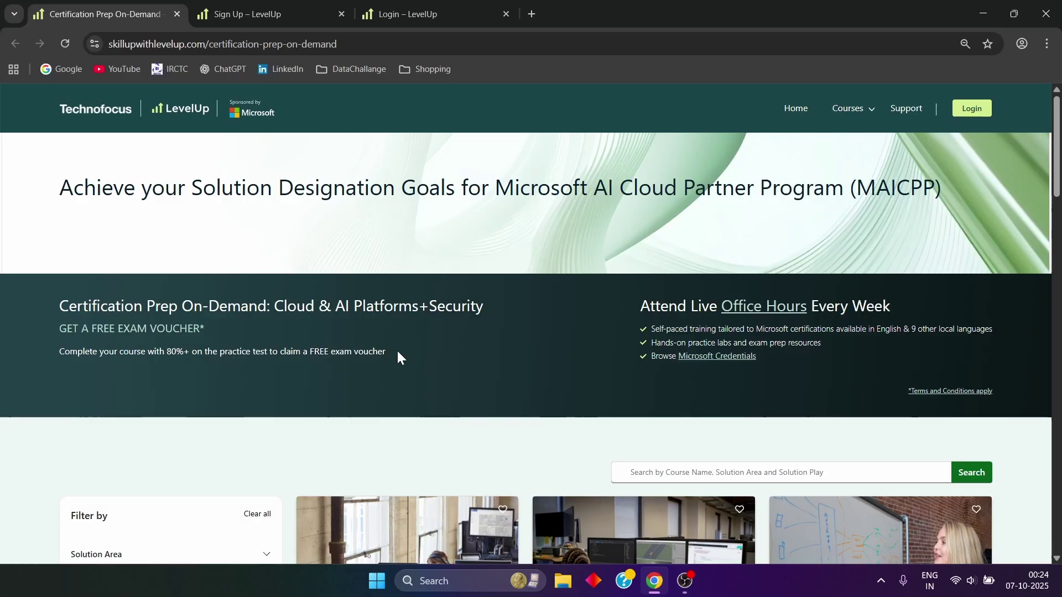
pyautogui.scroll(-1, 487, 323)
pyautogui.scroll(1, 487, 323)
pyautogui.moveTo(59, 329); pyautogui.dragTo(206, 330)
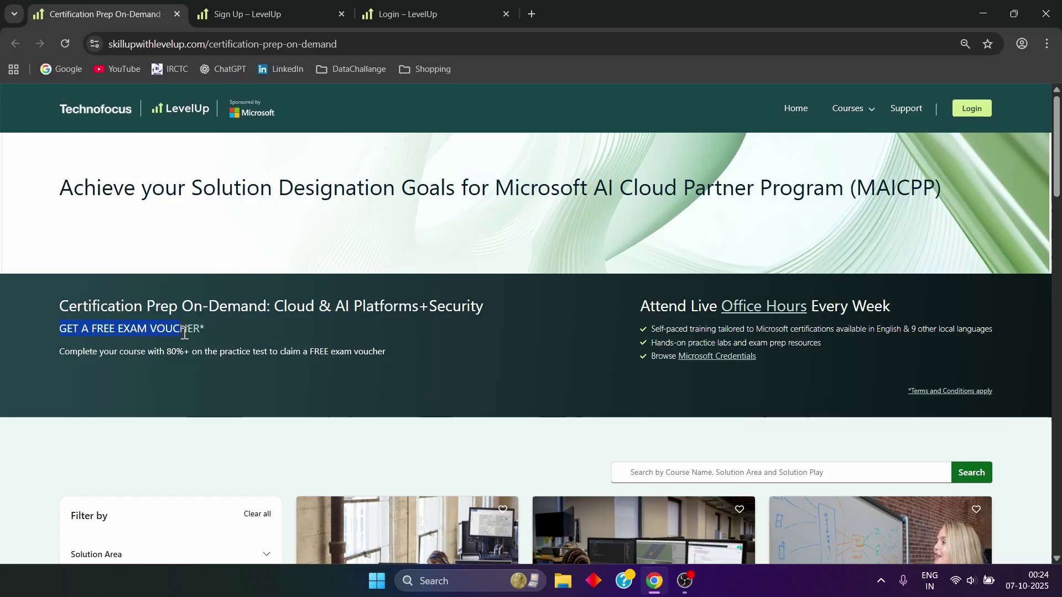
pyautogui.click(83, 368)
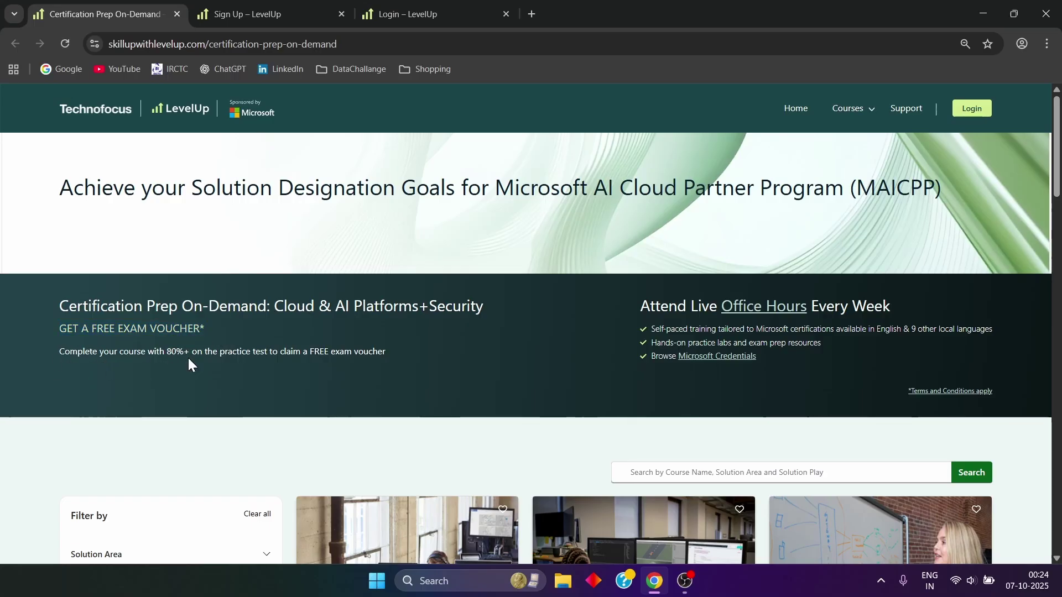
pyautogui.moveTo(220, 356); pyautogui.dragTo(267, 355)
pyautogui.moveTo(56, 329); pyautogui.dragTo(210, 328)
pyautogui.click(187, 372)
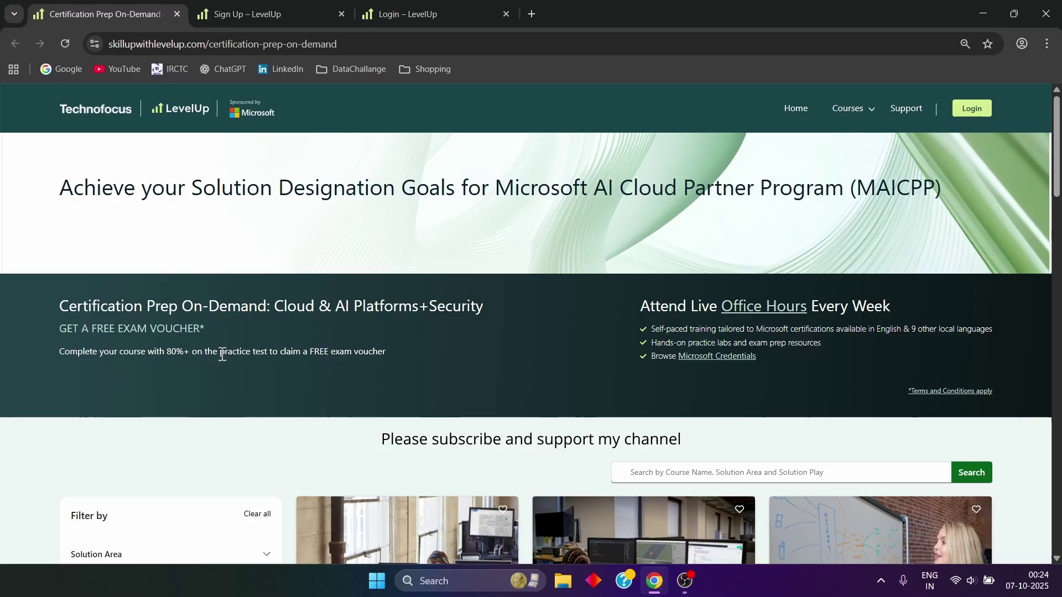
pyautogui.moveTo(220, 354); pyautogui.dragTo(264, 352)
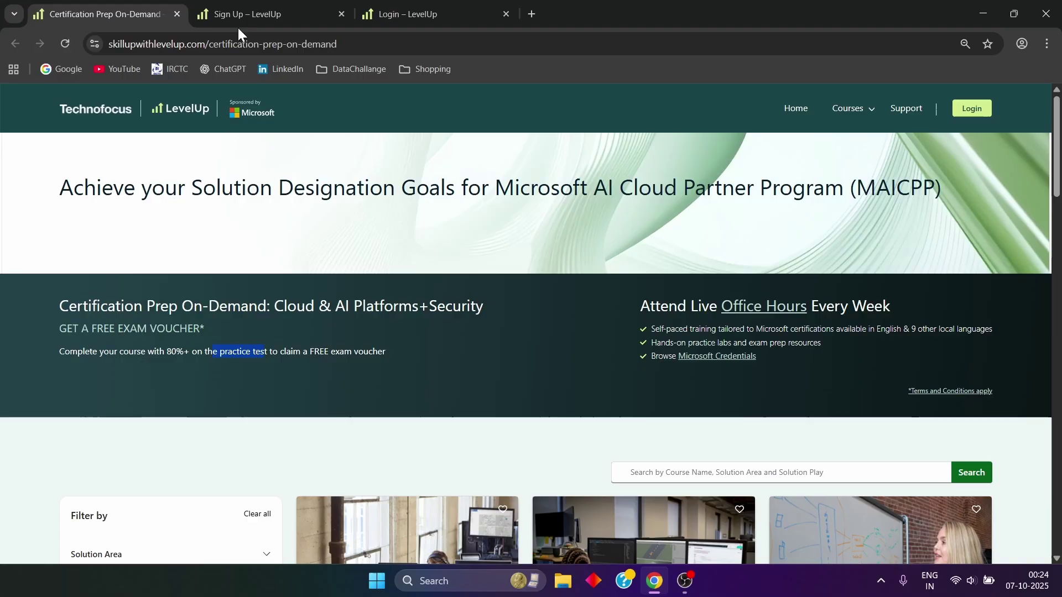
pyautogui.click(283, 13)
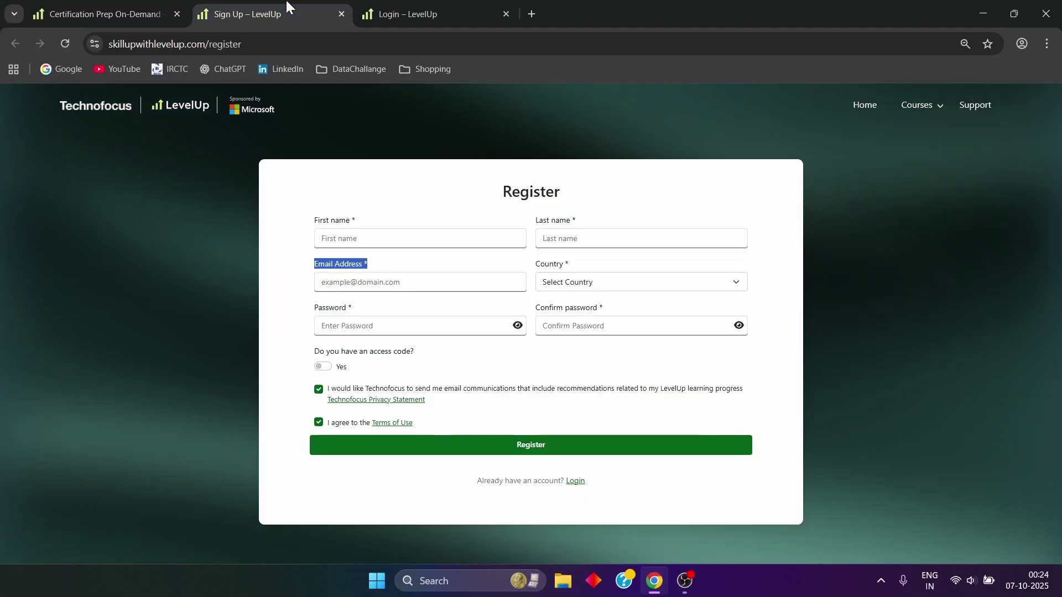
pyautogui.click(346, 238)
pyautogui.click(567, 238)
pyautogui.click(364, 283)
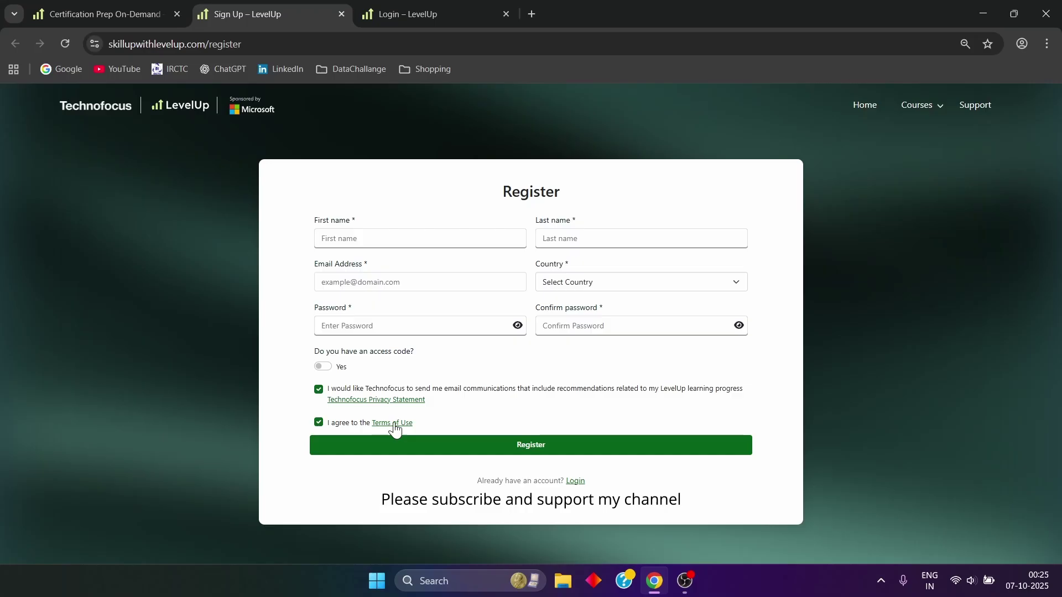
pyautogui.click(421, 11)
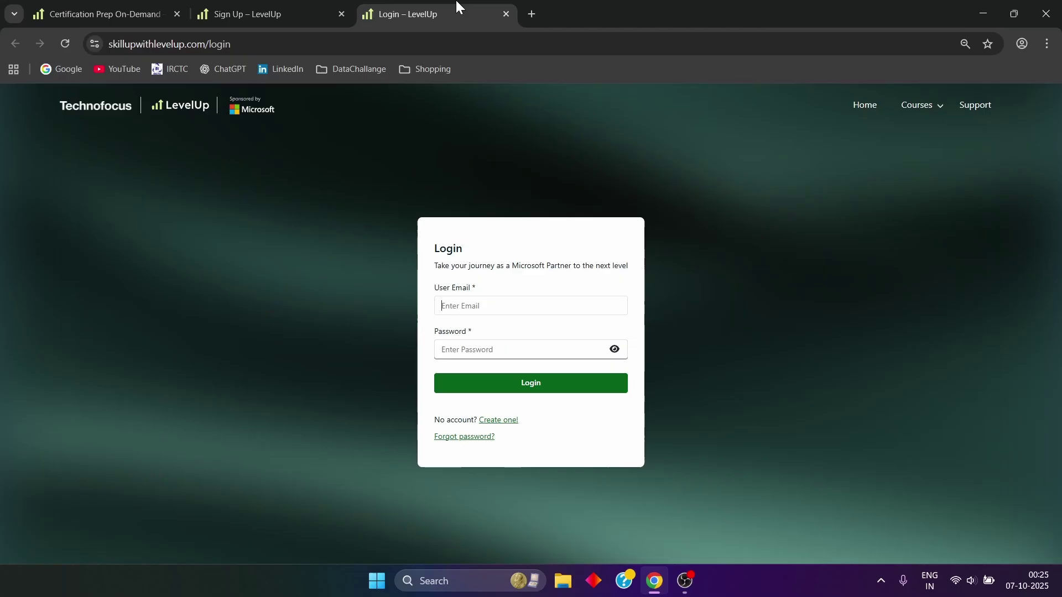
pyautogui.click(75, 12)
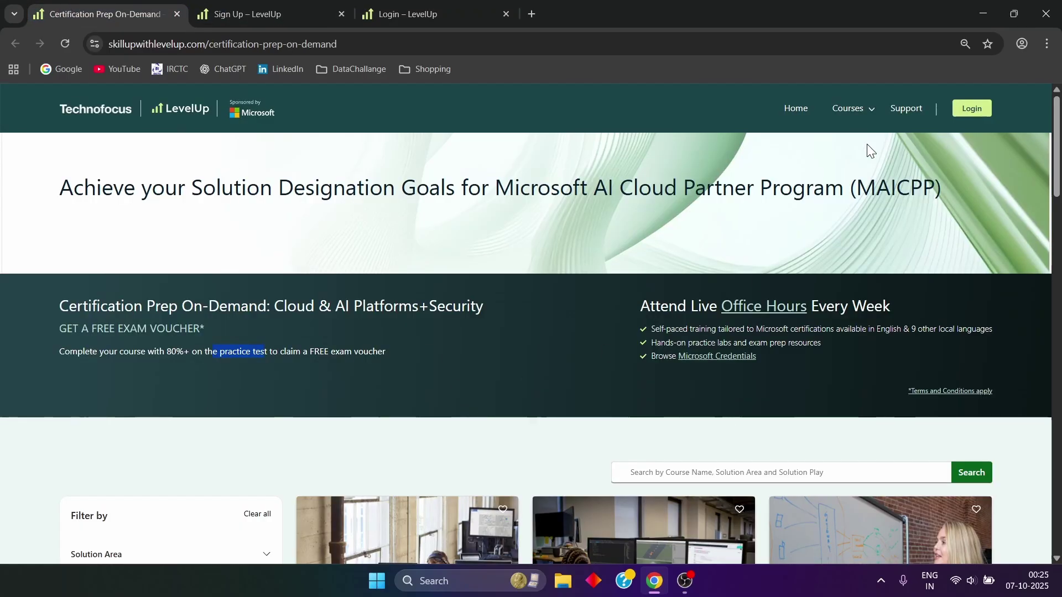
pyautogui.scroll(-2, 536, 348)
pyautogui.scroll(-2, 456, 357)
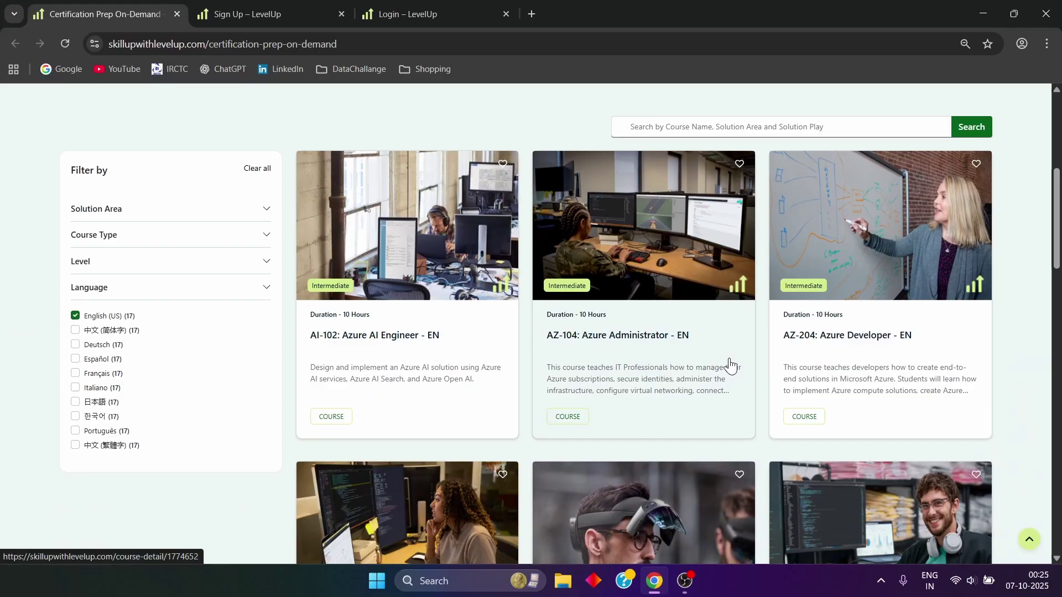
pyautogui.scroll(-2, 770, 337)
pyautogui.scroll(-2, 769, 337)
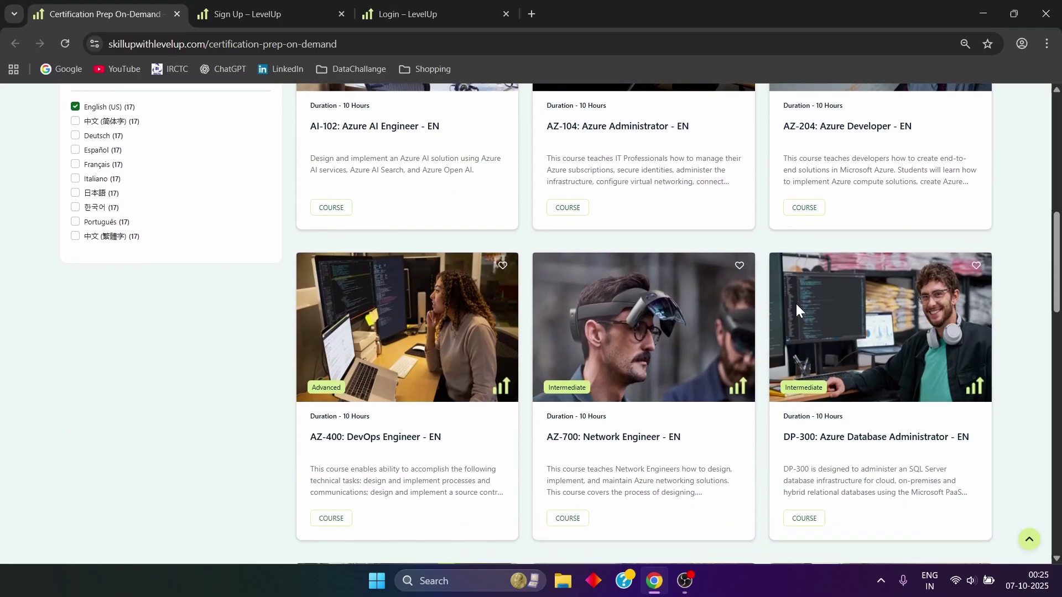
pyautogui.scroll(-3, 566, 375)
pyautogui.scroll(-1, 567, 375)
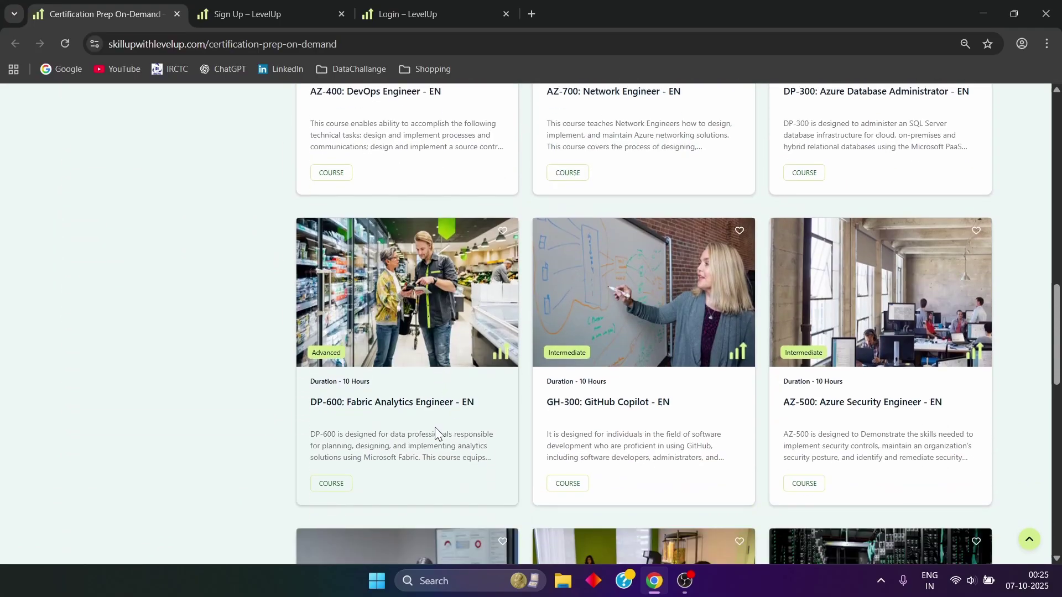
pyautogui.scroll(-1, 434, 428)
pyautogui.scroll(-4, 486, 372)
pyautogui.scroll(-3, 593, 379)
pyautogui.scroll(-3, 584, 373)
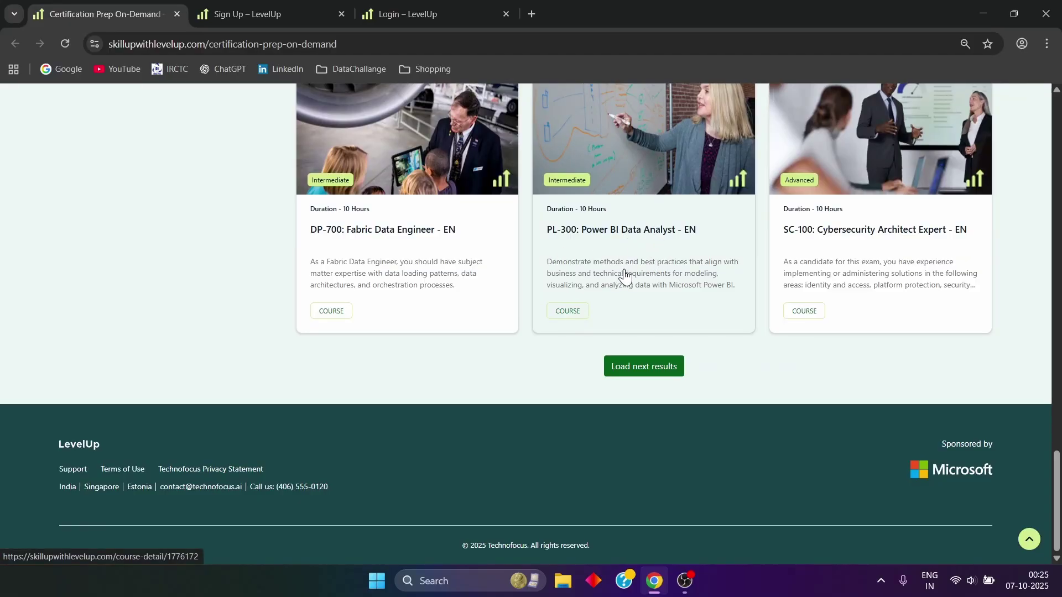
pyautogui.scroll(2, 626, 278)
pyautogui.scroll(3, 630, 282)
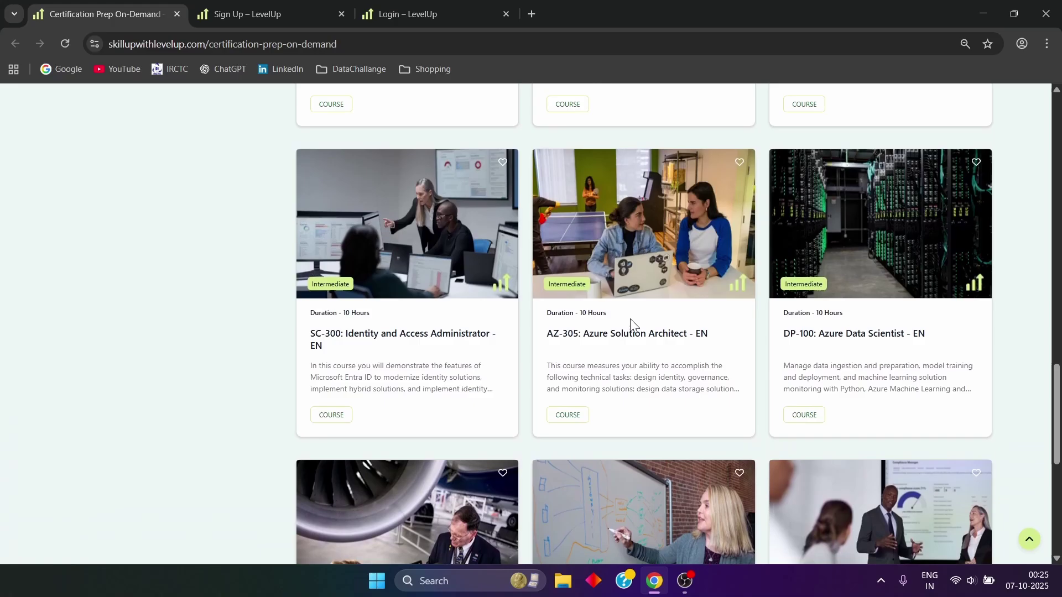
pyautogui.scroll(3, 630, 321)
pyautogui.scroll(4, 630, 321)
pyautogui.scroll(4, 629, 321)
pyautogui.scroll(3, 630, 321)
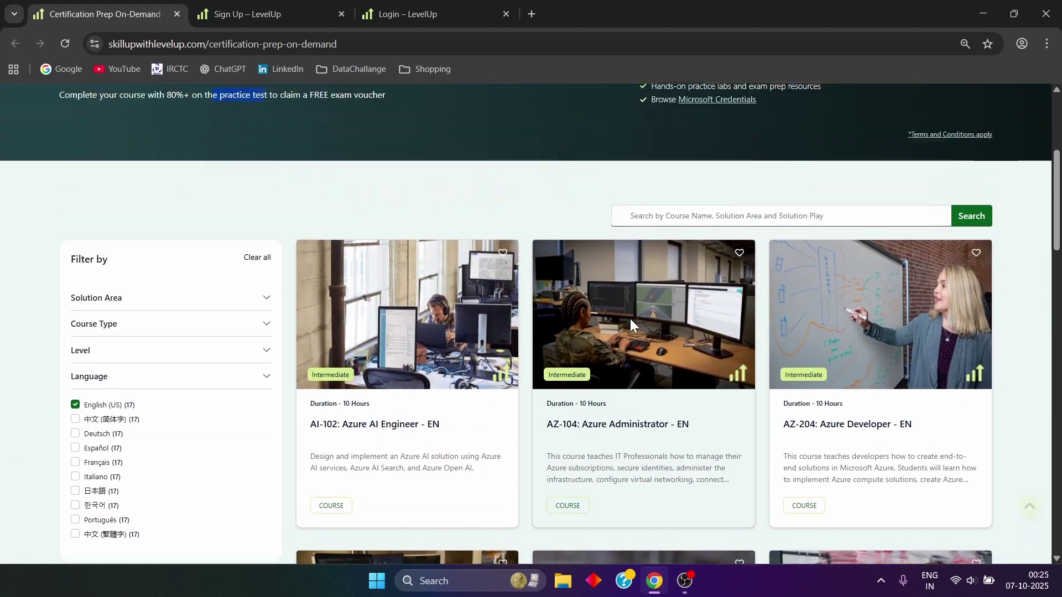
pyautogui.scroll(3, 630, 318)
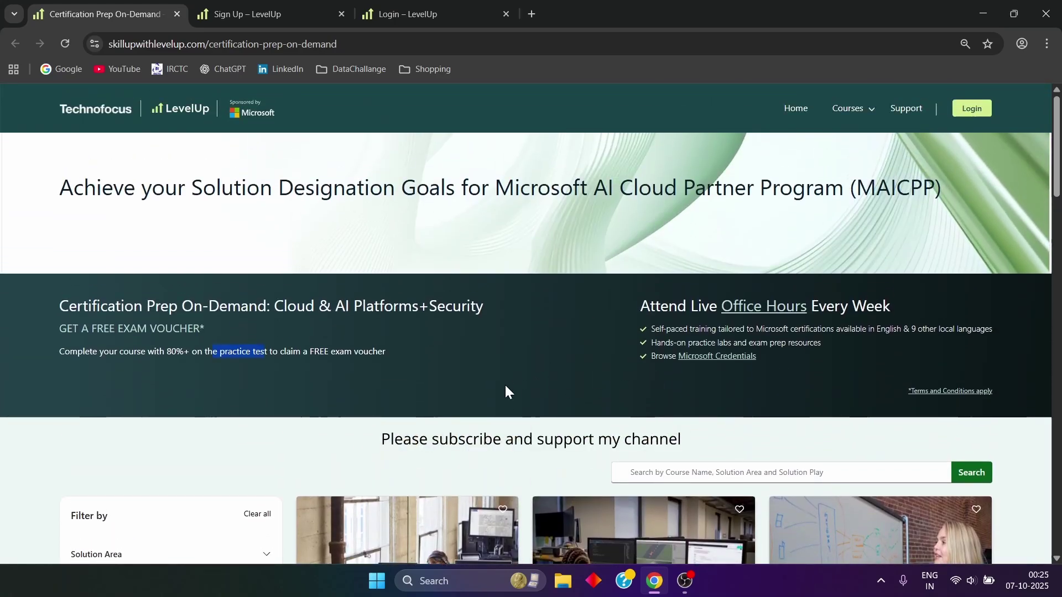
pyautogui.moveTo(166, 352); pyautogui.dragTo(192, 352)
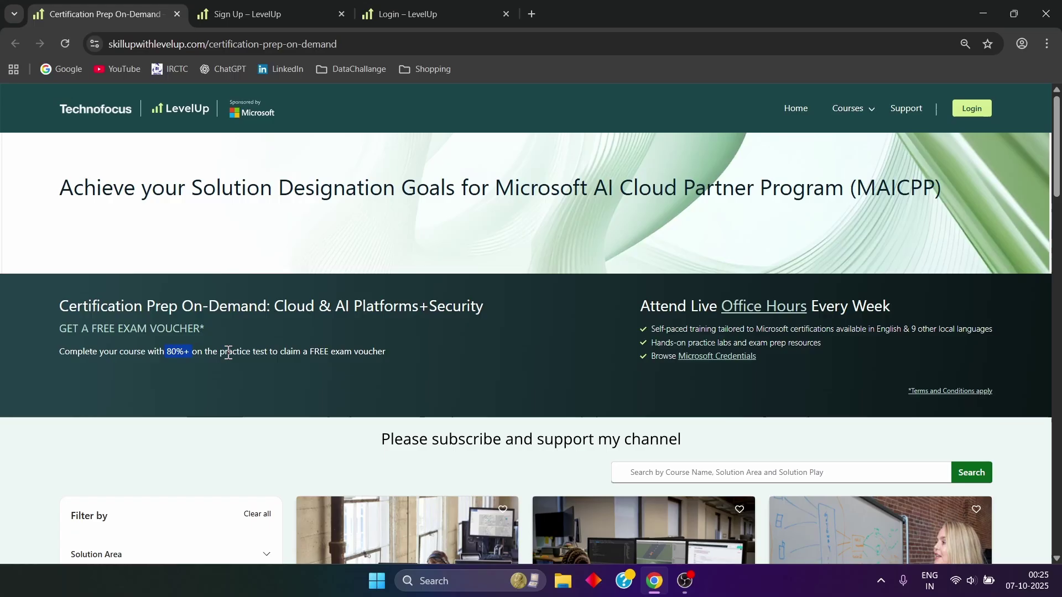